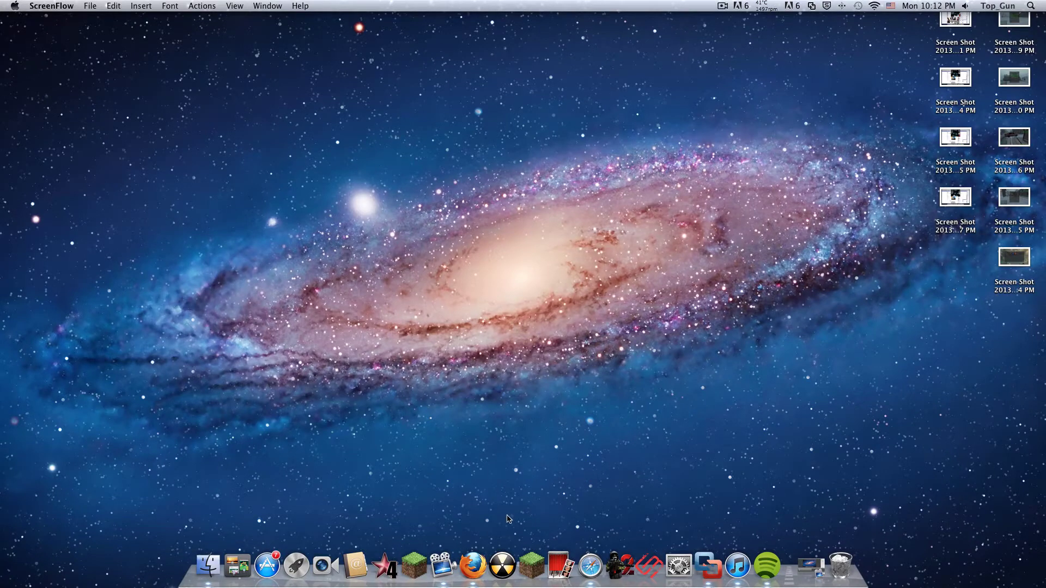
# Step: Launch Safari, go to youtube.com, and open the account avatar menu to reach My Channel
pyautogui.click(590, 564)
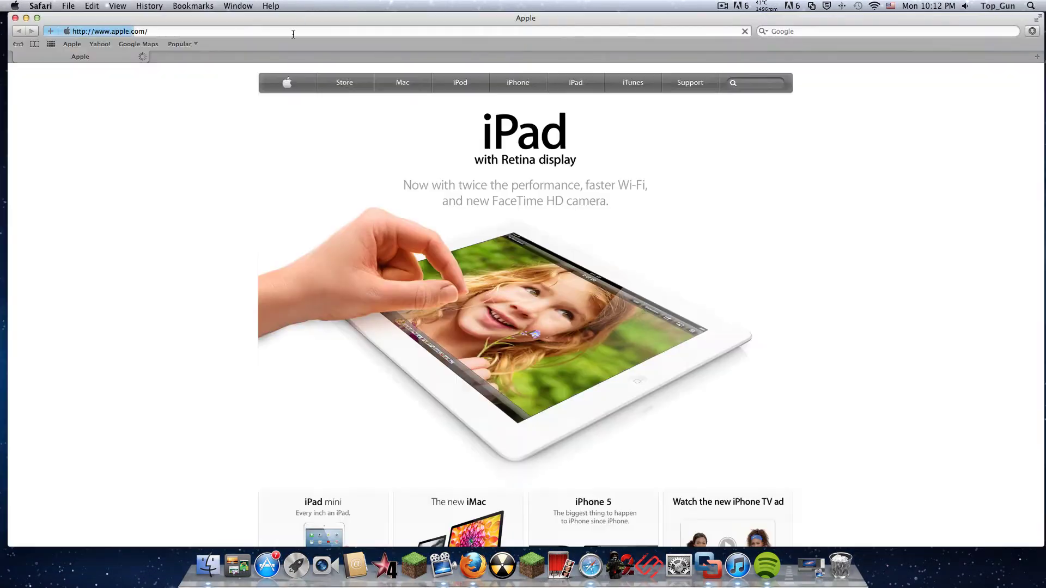
pyautogui.click(293, 31)
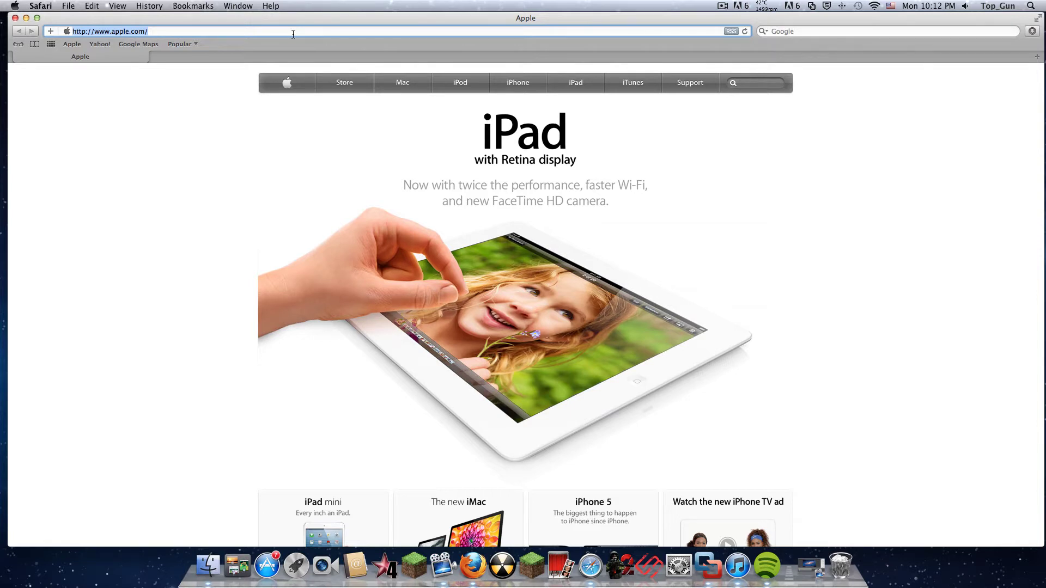
pyautogui.write('youtube')
pyautogui.press('Return')
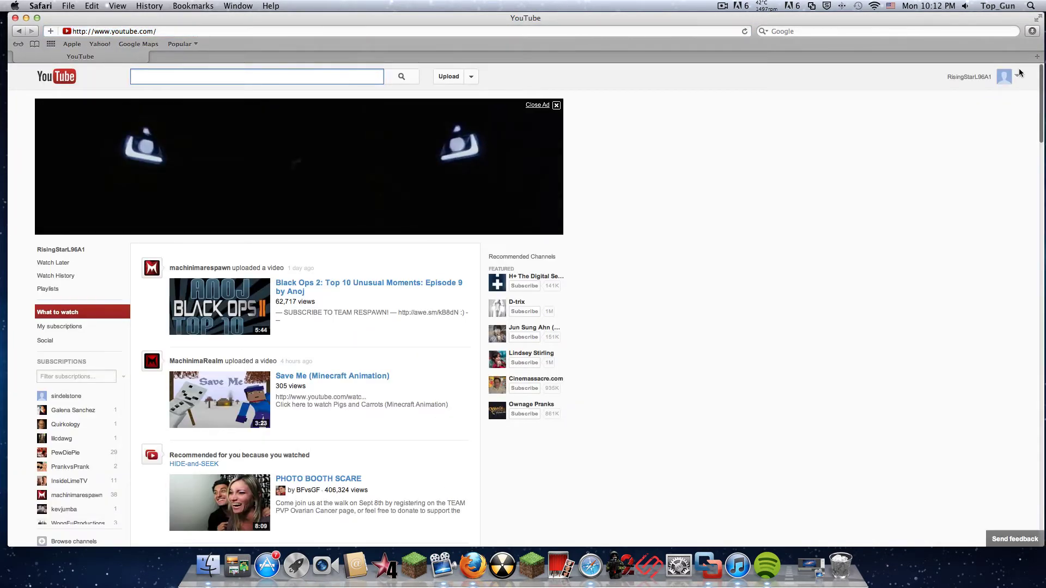
pyautogui.click(1006, 75)
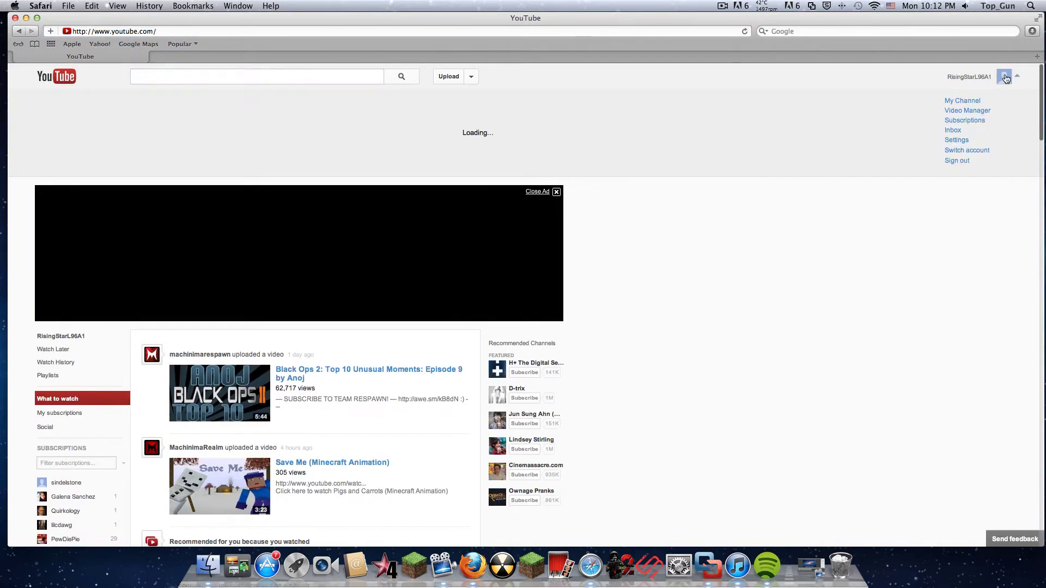
pyautogui.click(962, 100)
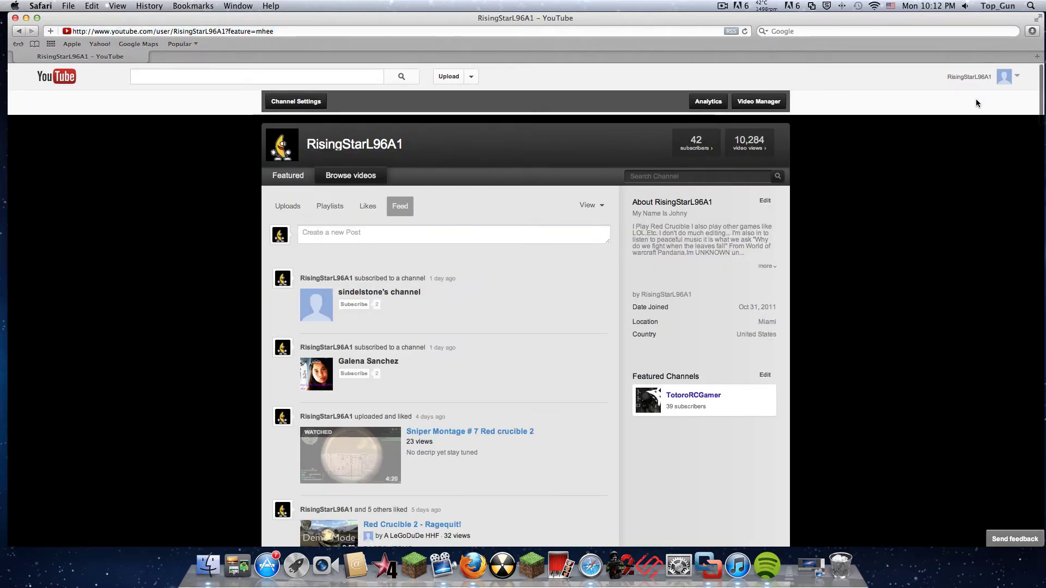